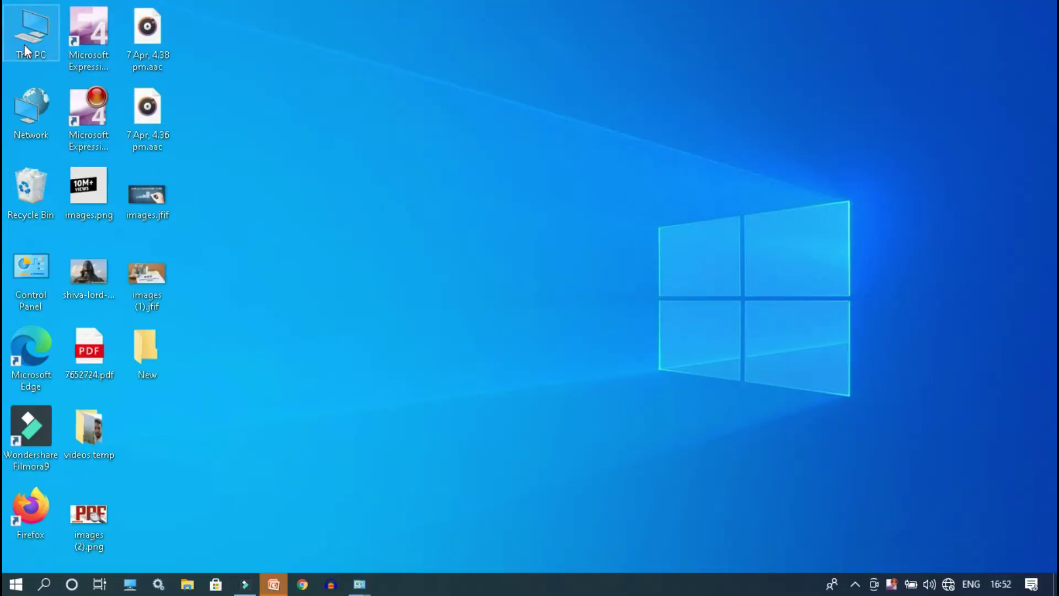
- Open Device Manager from the system properties of This PC and maximize its window
right_click(25, 46)
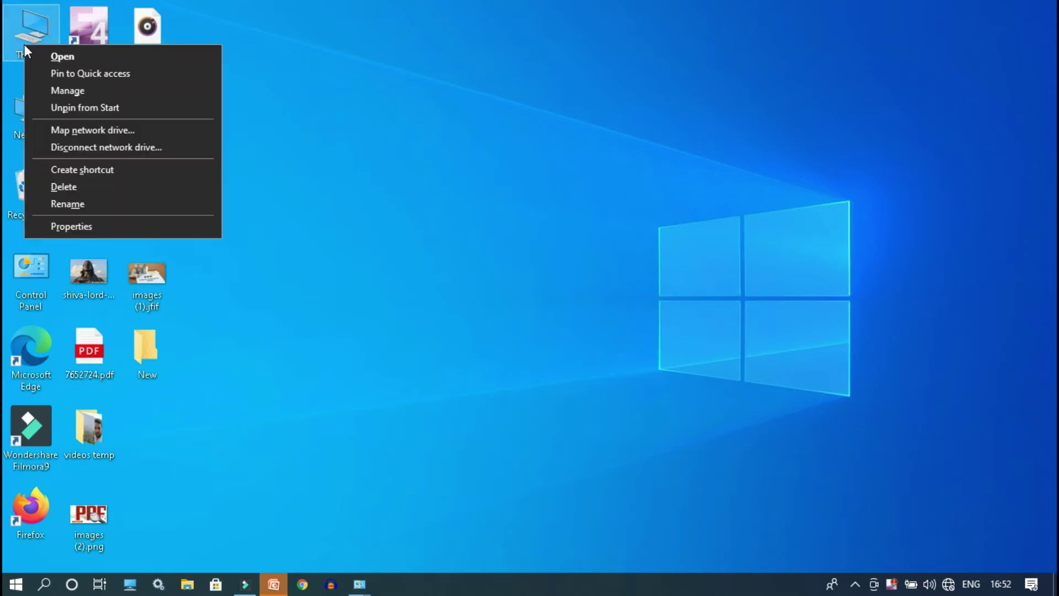
left_click(82, 225)
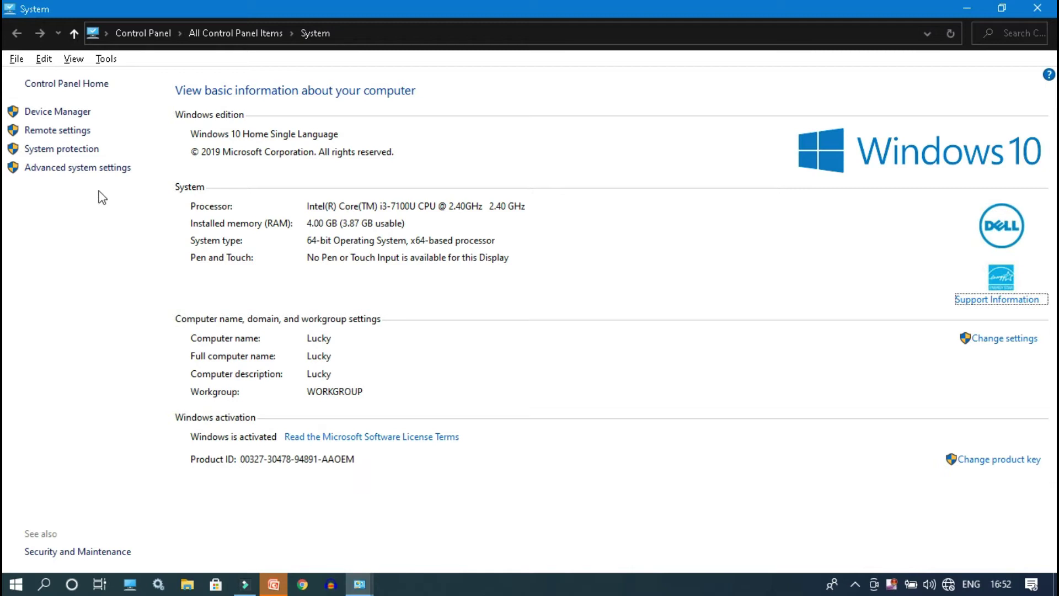
left_click(70, 113)
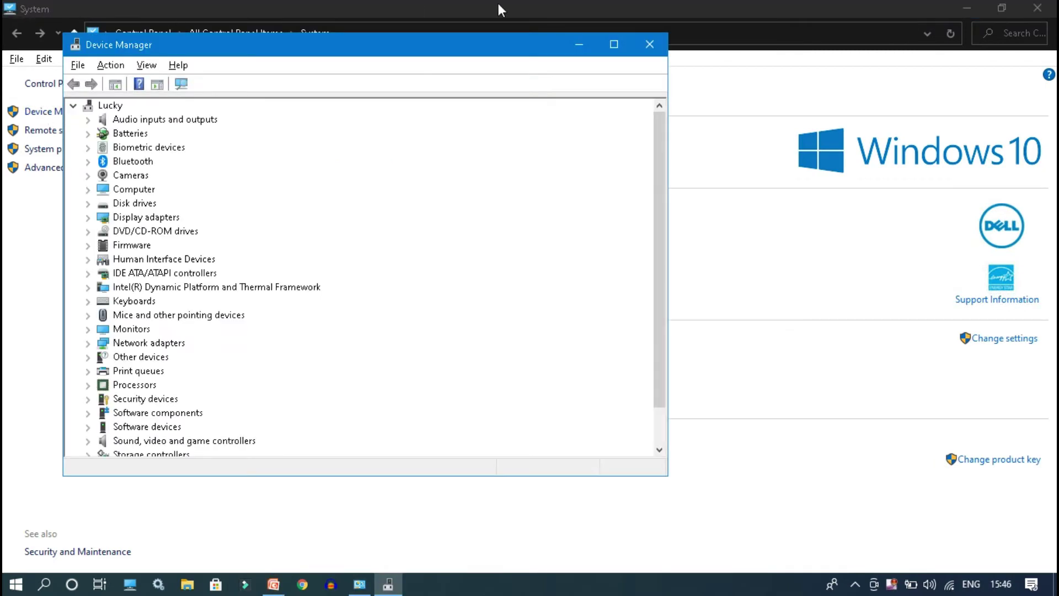
left_click(609, 44)
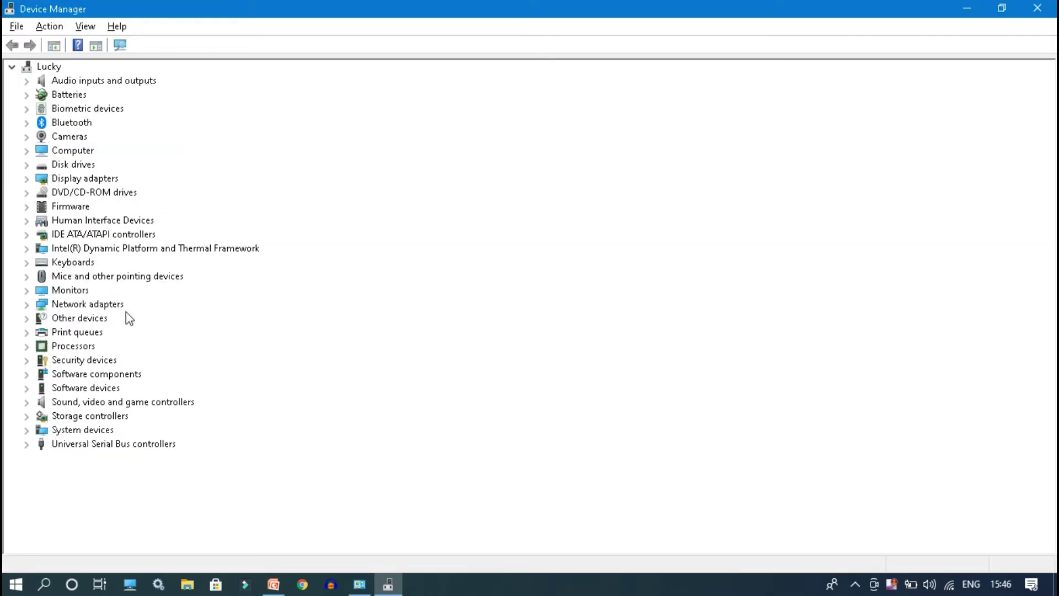
- Update the Dell Touchpad driver under Mice and other pointing devices using the Dell Touchpad model from the computer's available drivers, and close the open windows
left_click(29, 275)
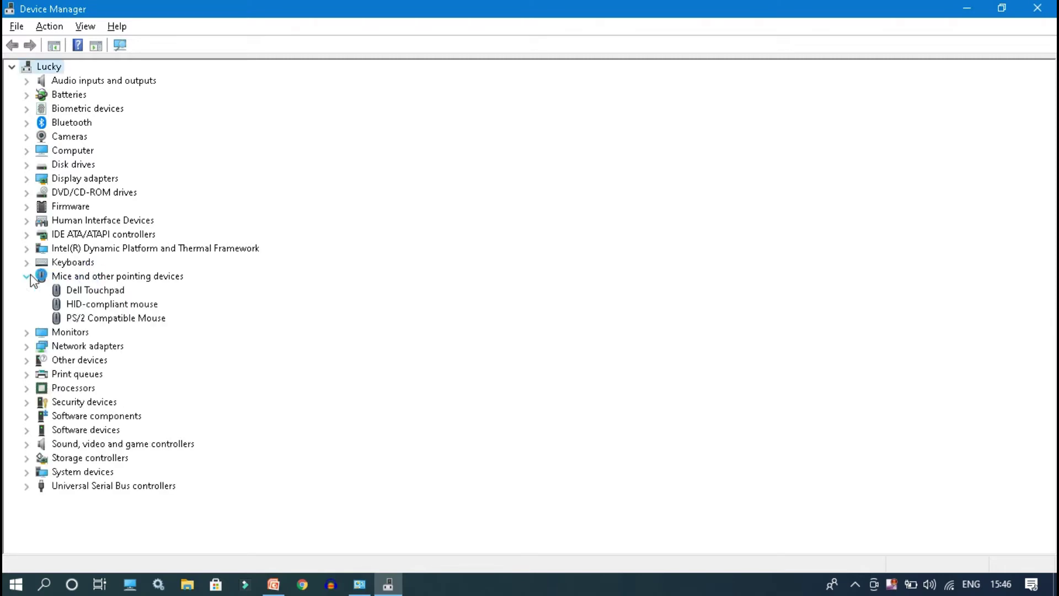
left_click(85, 287)
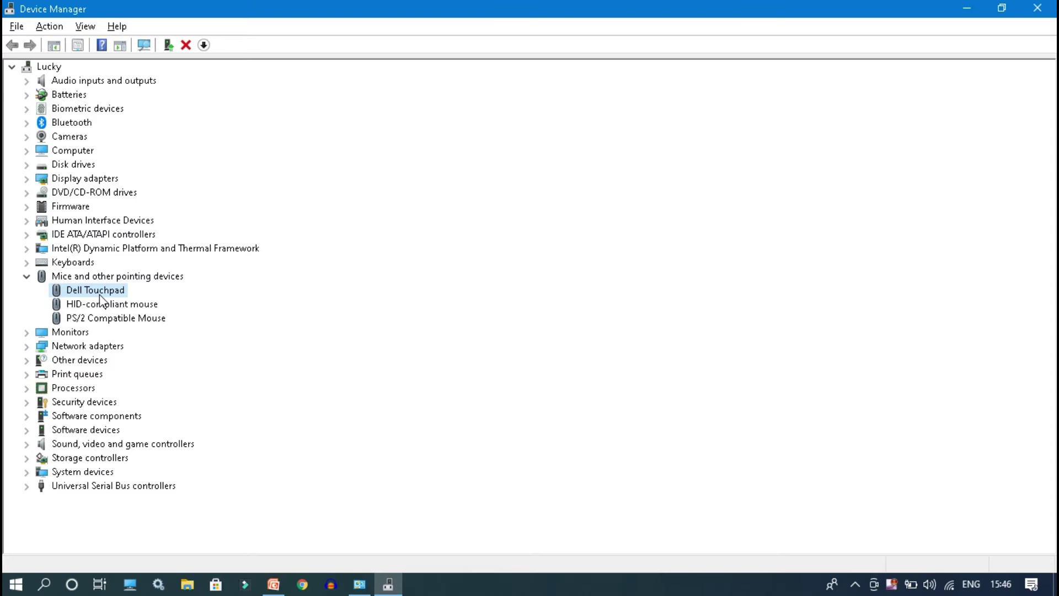
right_click(100, 296)
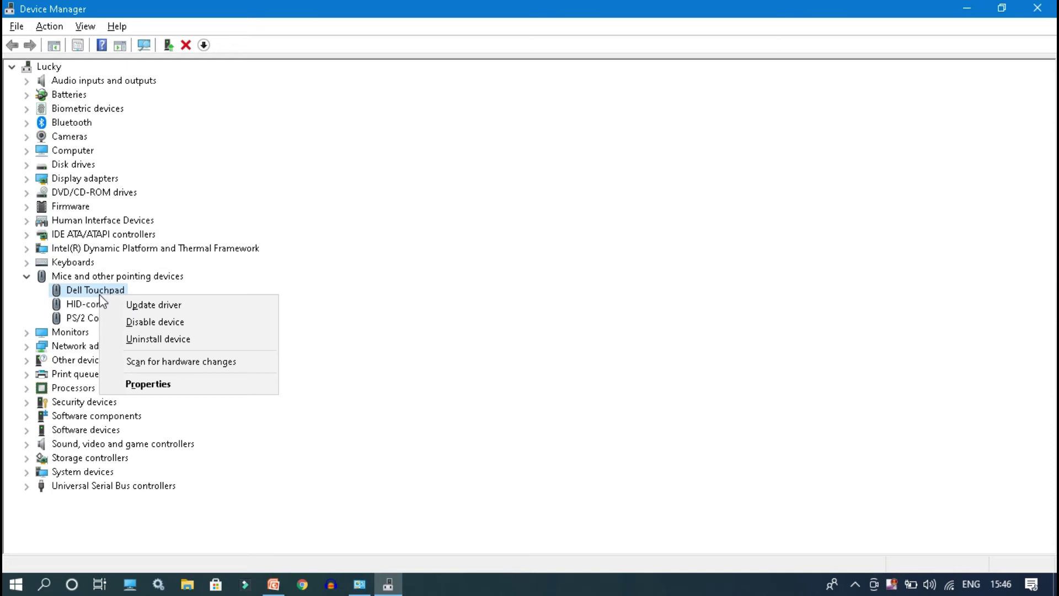
left_click(145, 305)
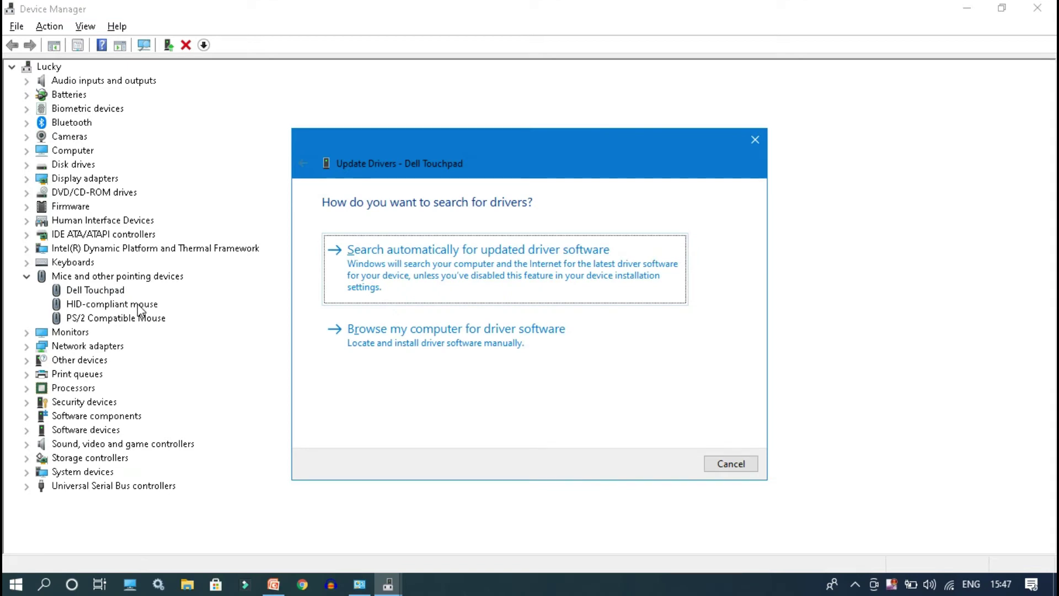
left_click(476, 342)
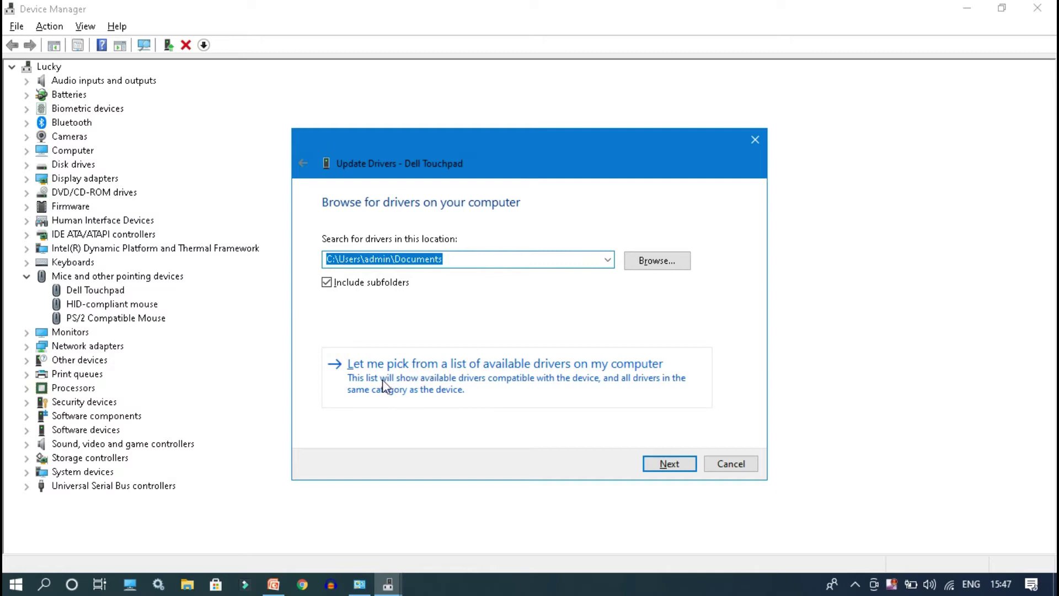
left_click(441, 386)
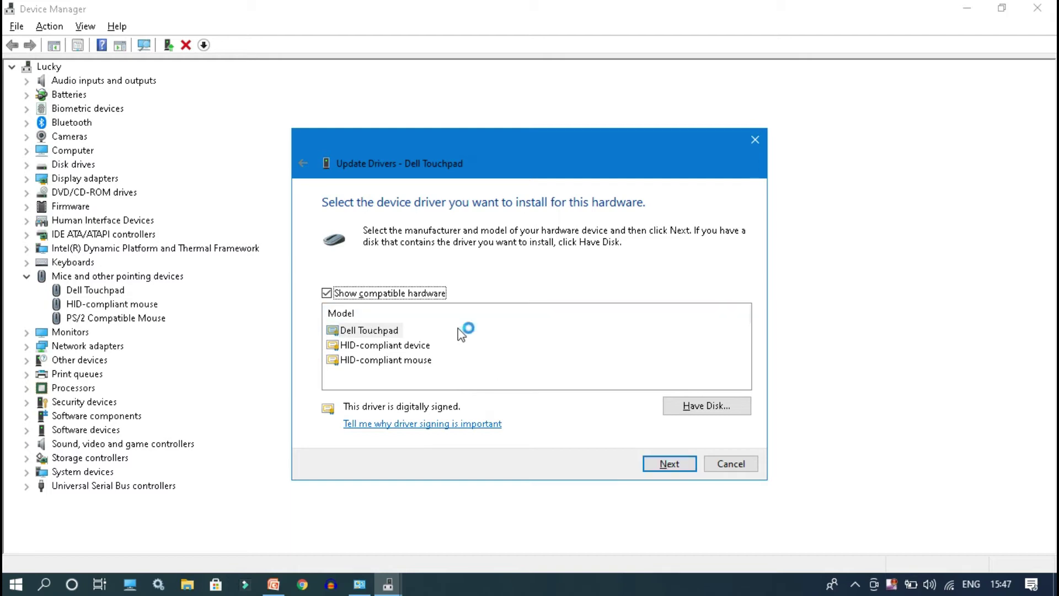
left_click(663, 469)
left_click(666, 465)
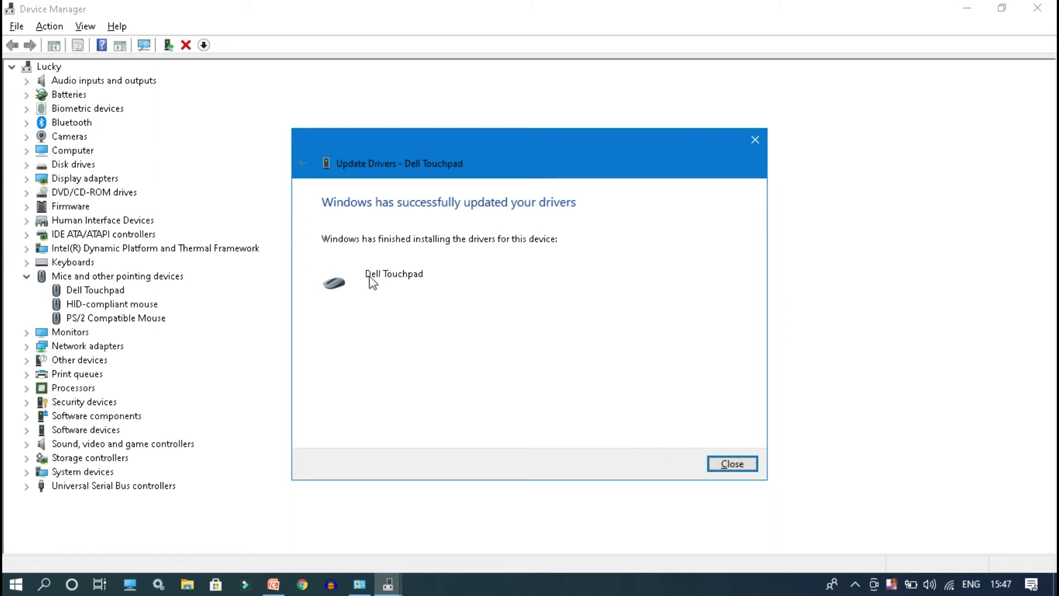
left_click(722, 463)
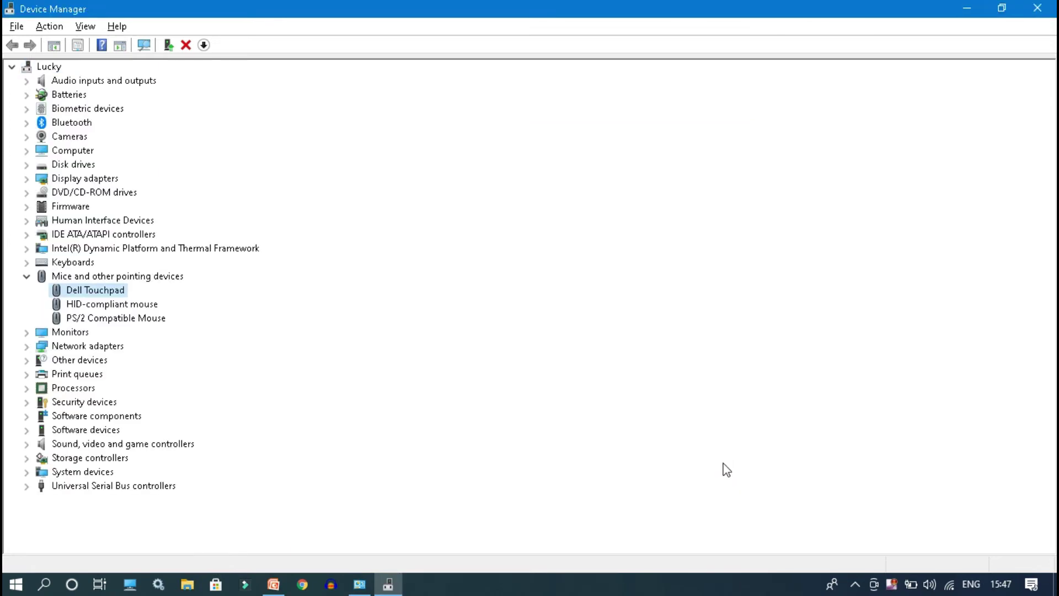
left_click(1038, 9)
left_click(1041, 9)
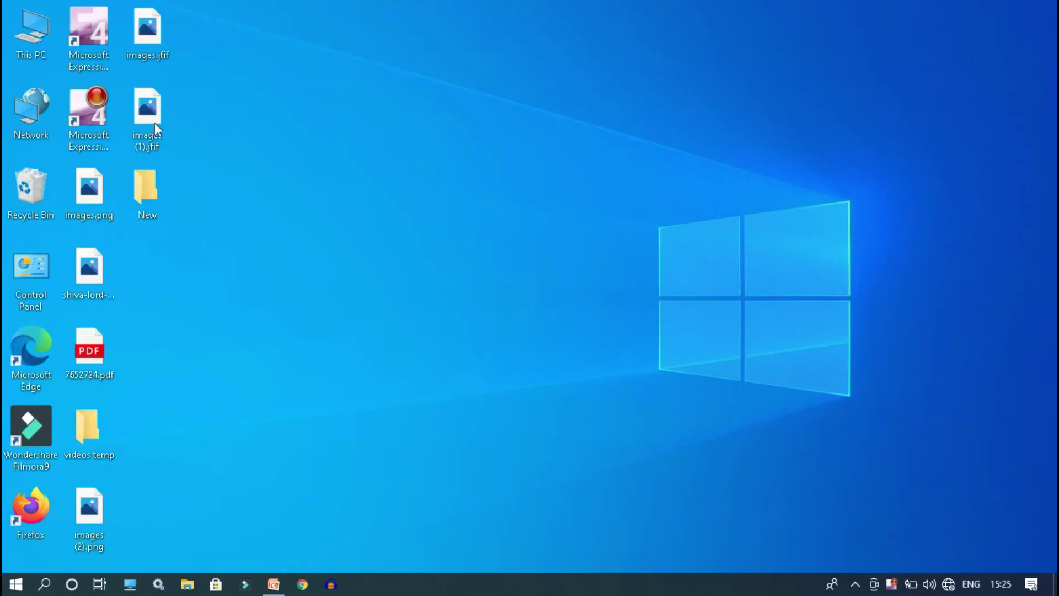
- Open This PC and its New Volume (D:) drive through their context commands, and close the window
right_click(44, 36)
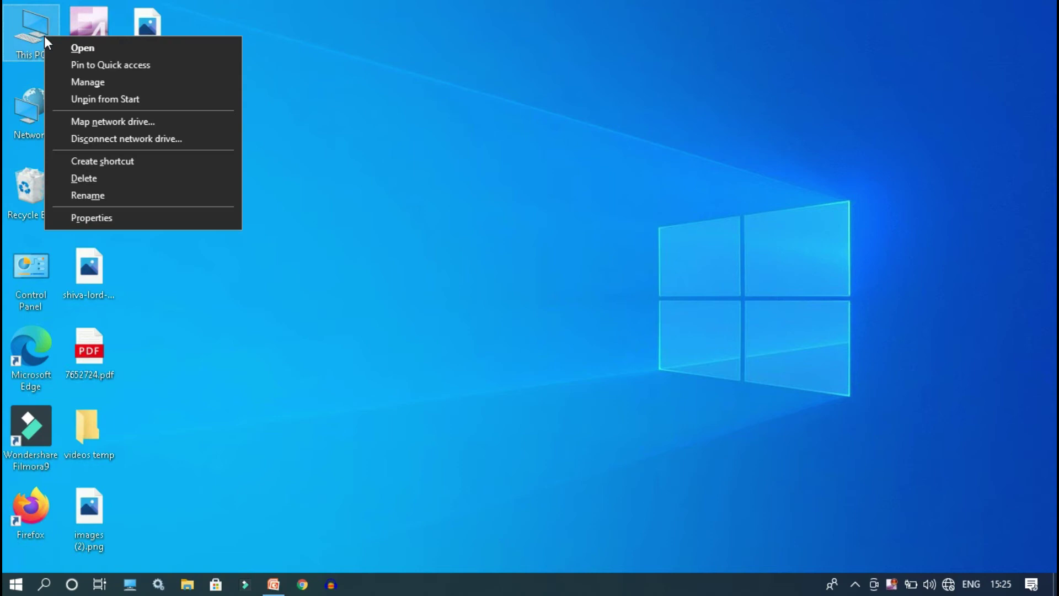
left_click(103, 49)
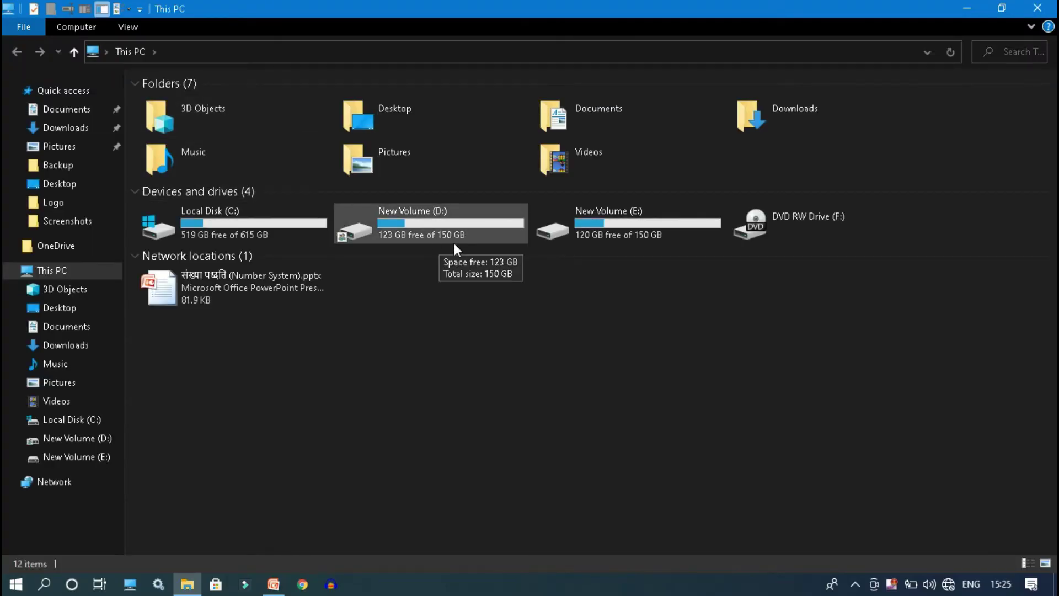
left_click(501, 249)
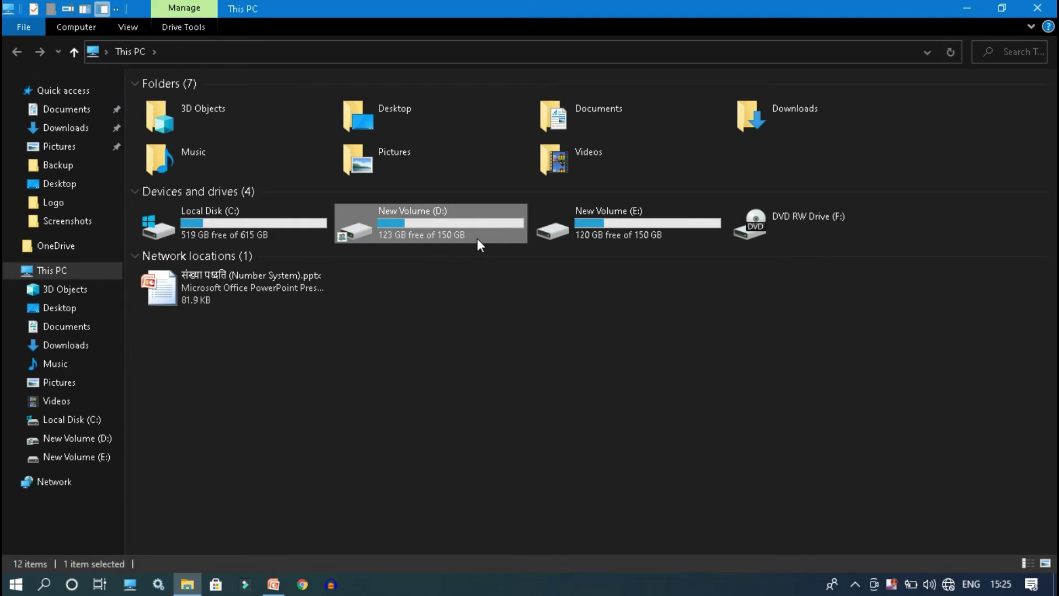
right_click(478, 239)
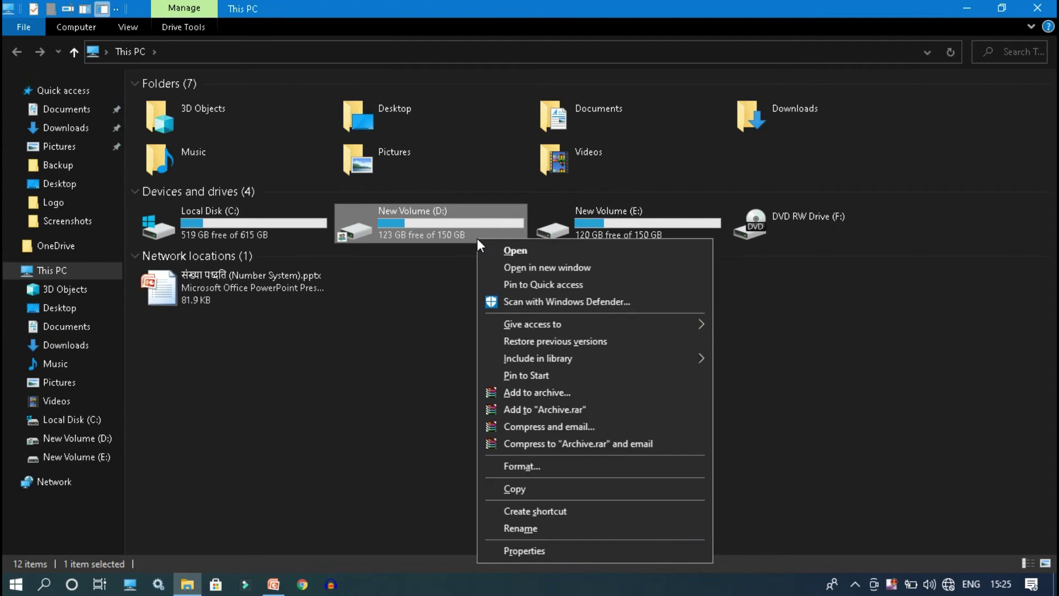
left_click(515, 250)
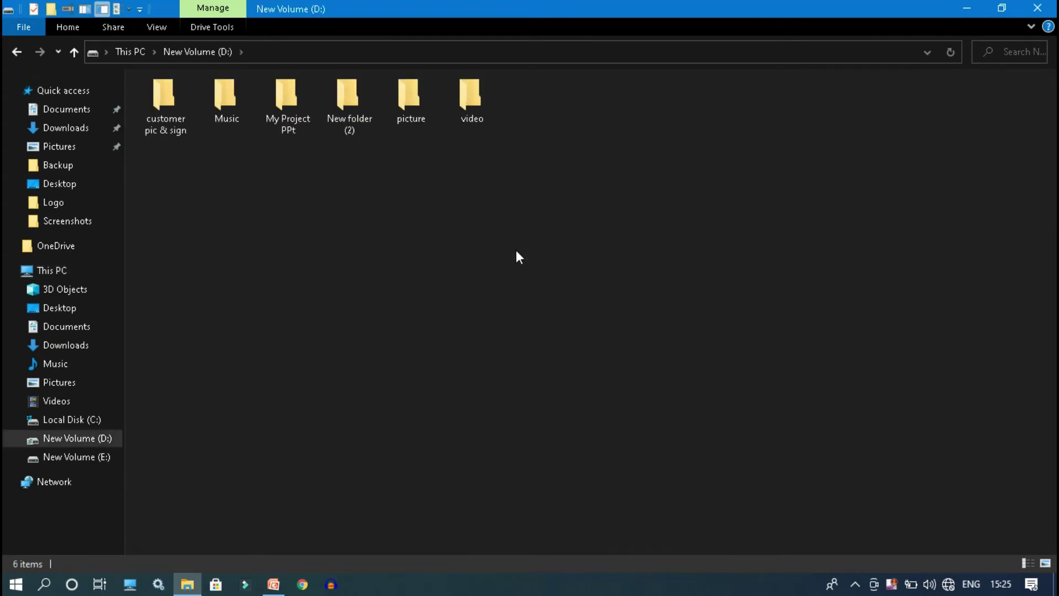
left_click(1037, 7)
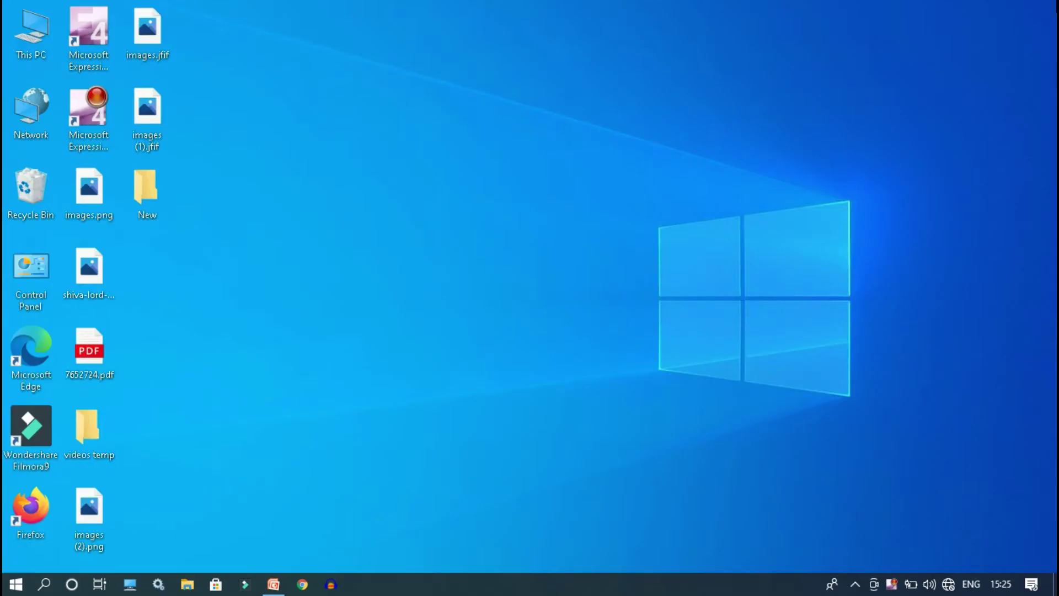
- Find and open Control Panel through Windows search and display its items as small icons
left_click(49, 588)
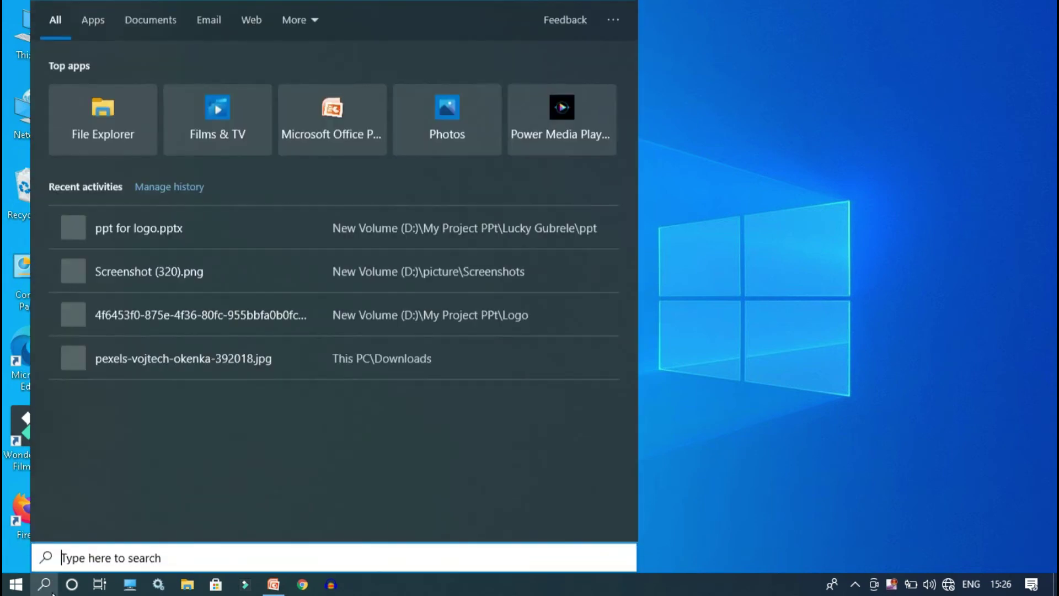
type("con")
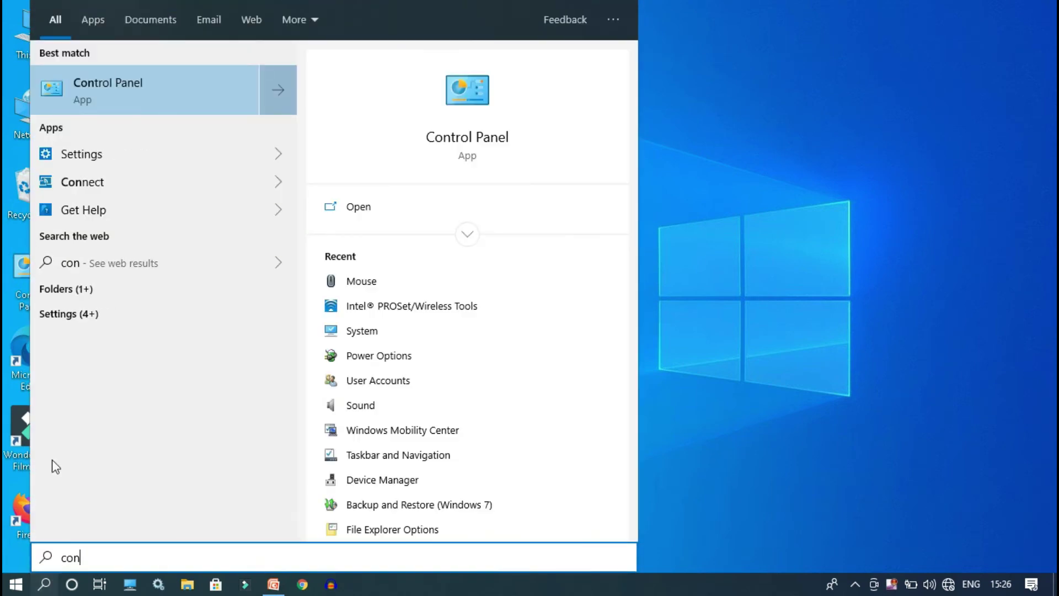
left_click(136, 100)
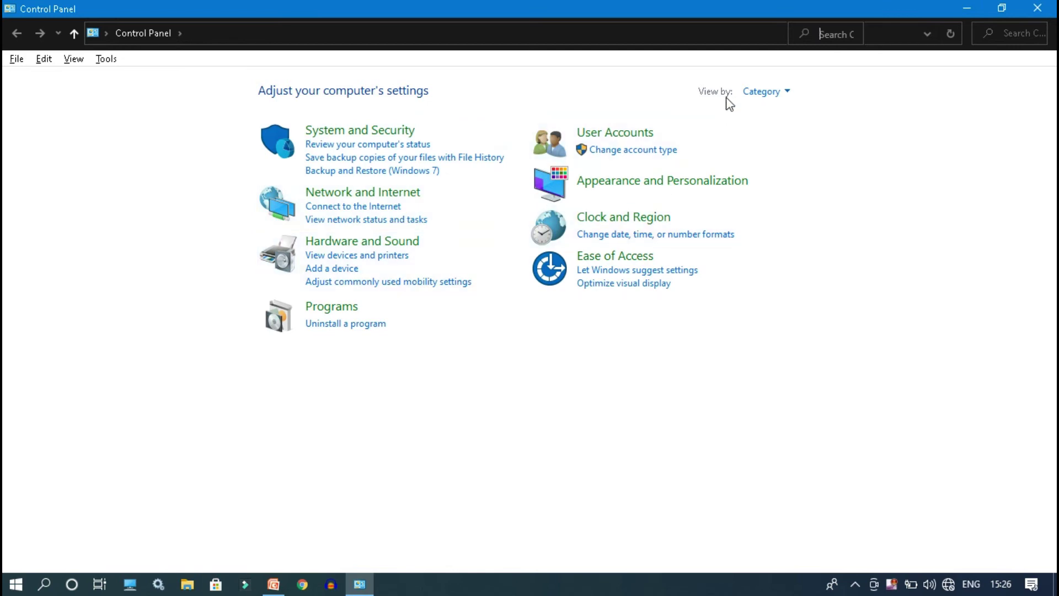
left_click(748, 93)
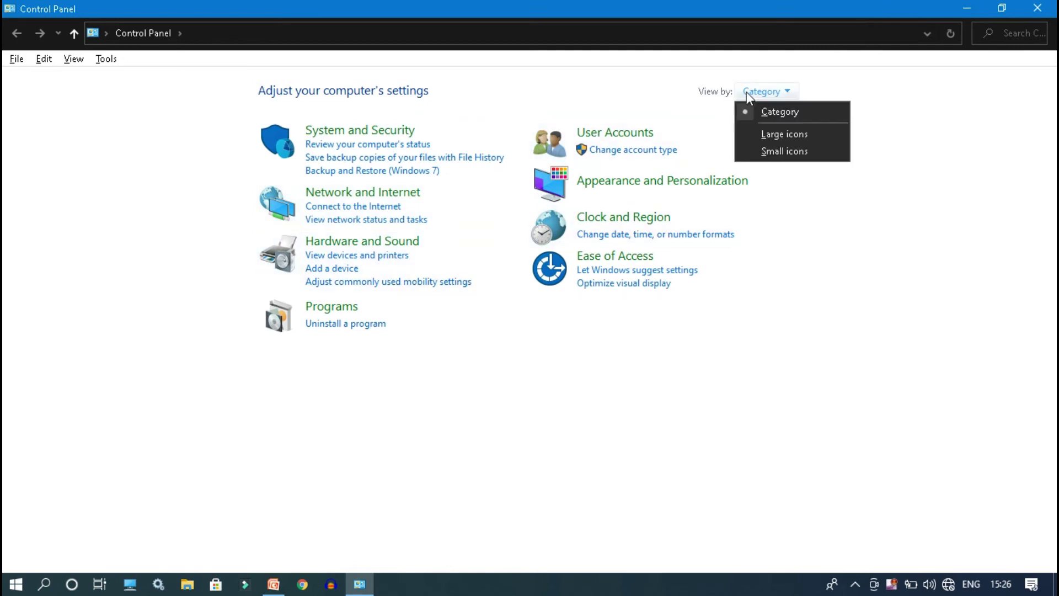
left_click(778, 151)
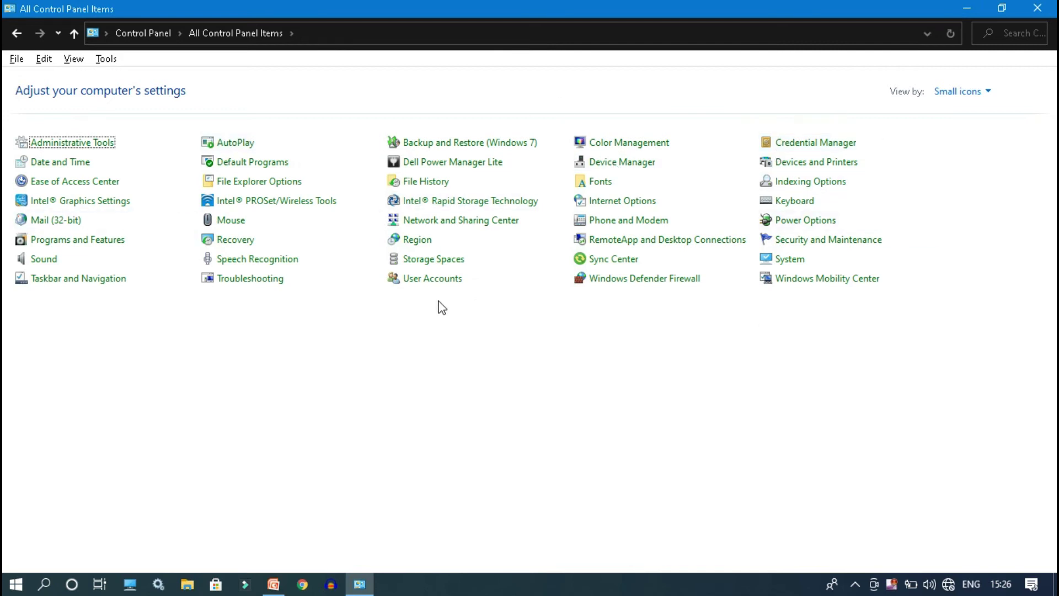
- Set the mouse's double-click speed about midway between Slow and Fast, apply it, and close Control Panel
left_click(237, 224)
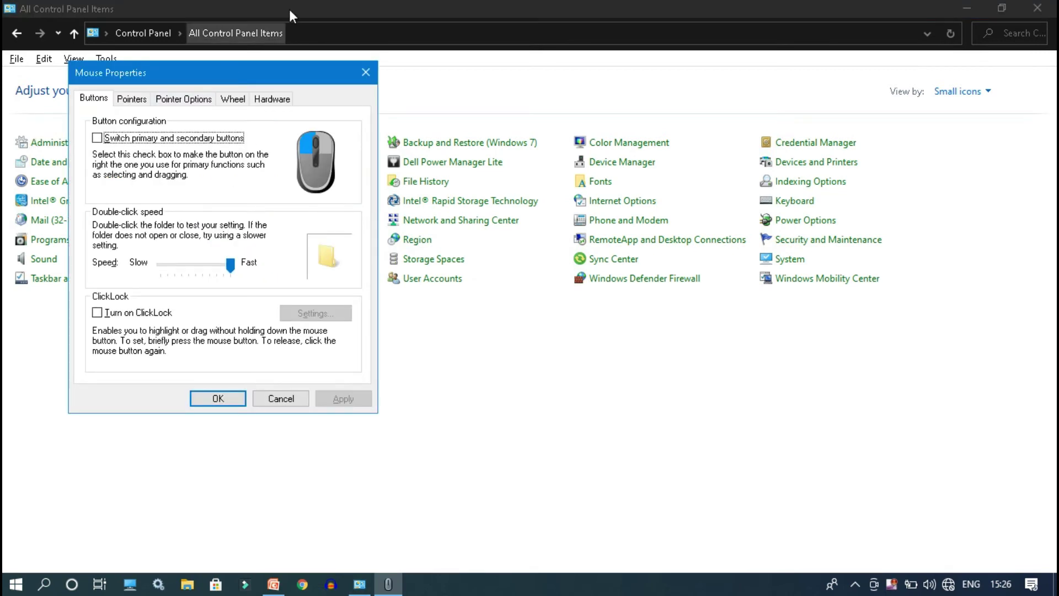
left_click_drag(210, 272, 194, 272)
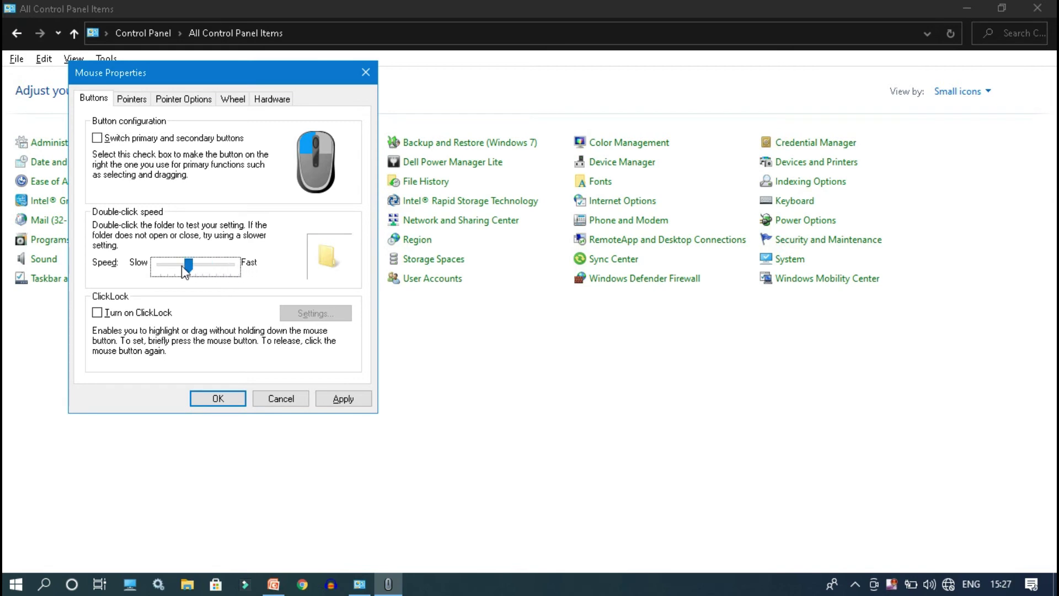
left_click(331, 403)
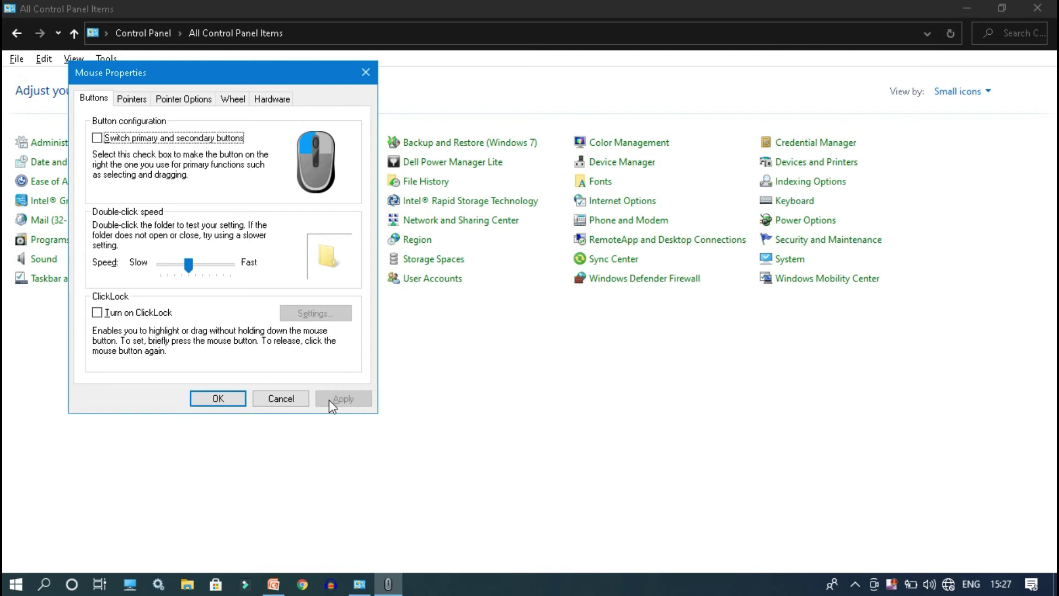
left_click(229, 400)
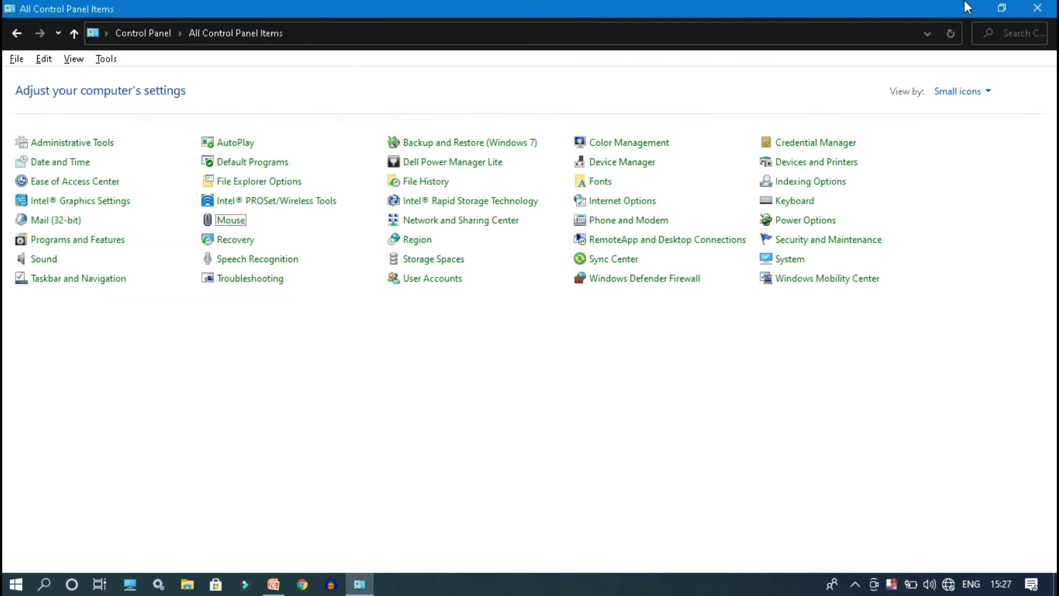
left_click(1054, 6)
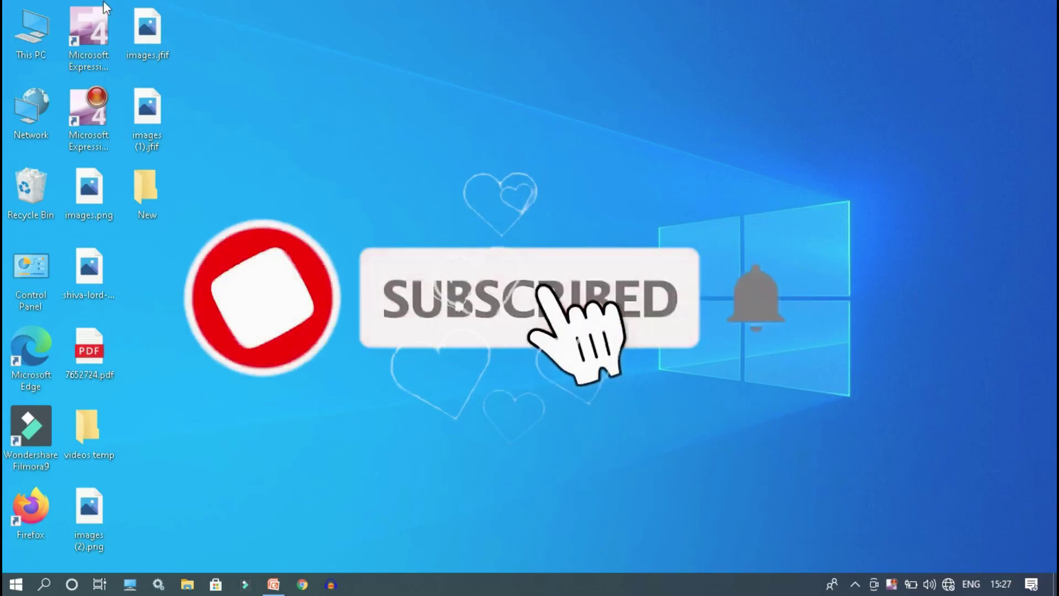
- Test the mouse by opening the "customer pic & sign" folder on New Volume (D:) and the desktop's New folder, closing each window
double_click(32, 33)
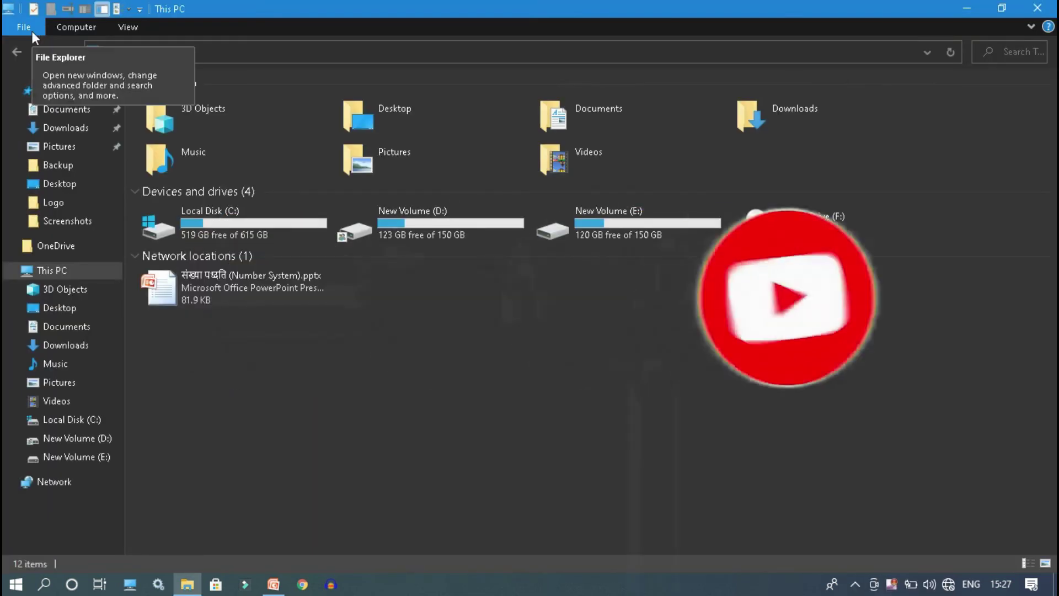
double_click(416, 213)
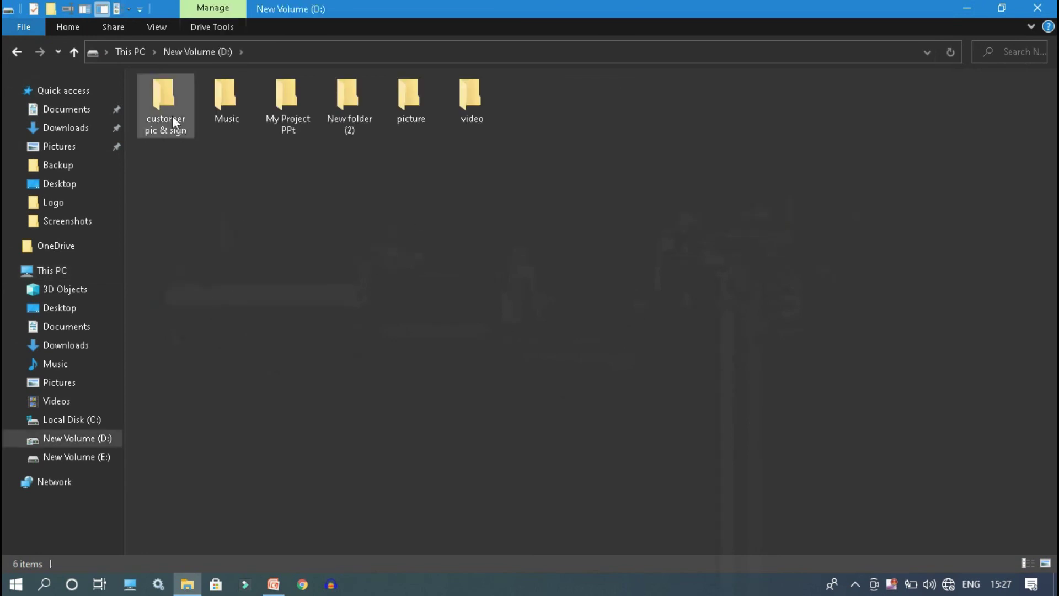
double_click(168, 106)
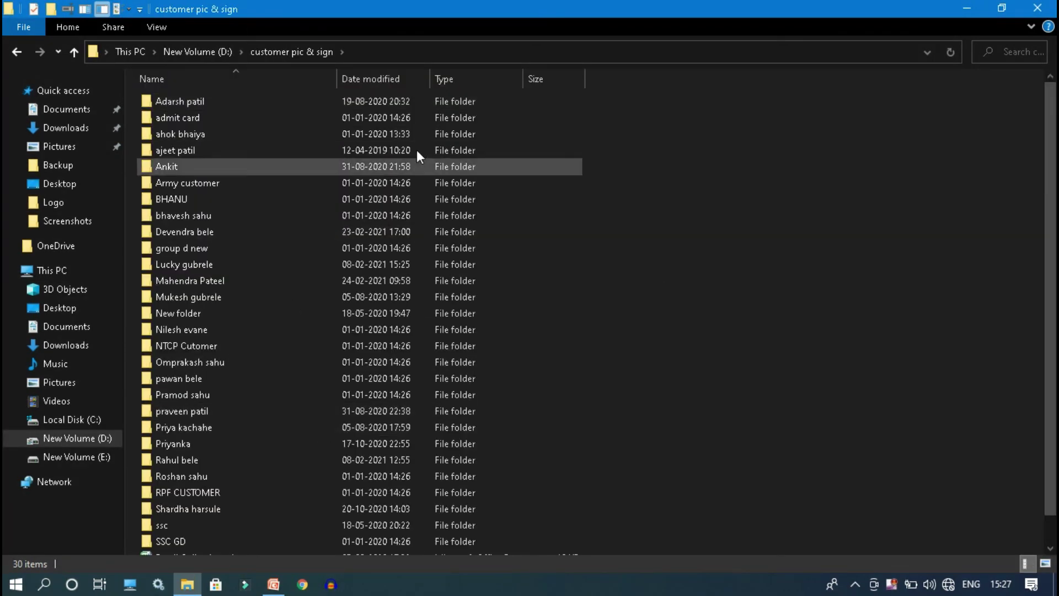
left_click(1052, 6)
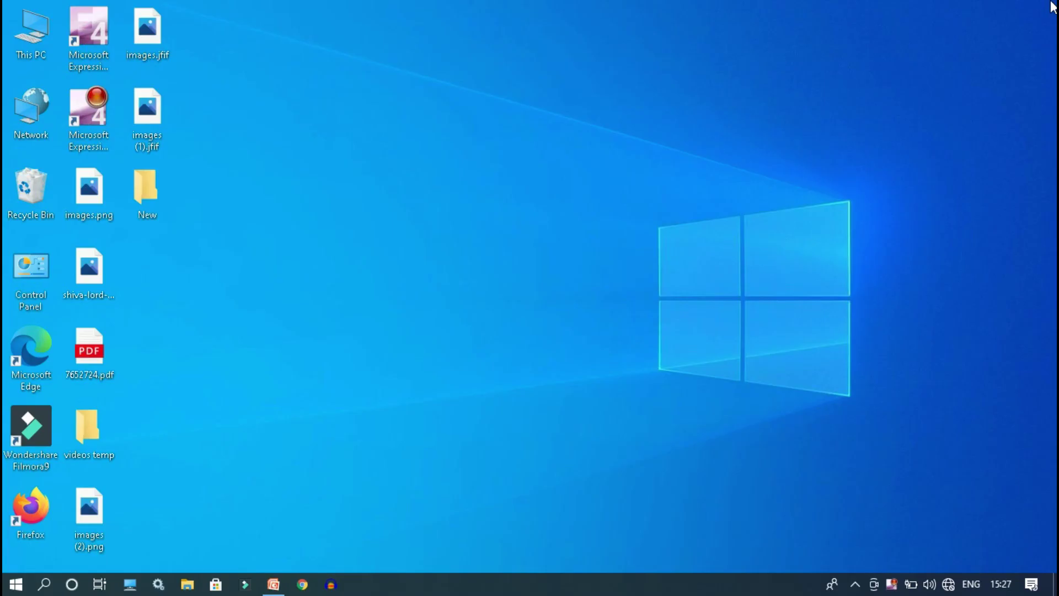
double_click(142, 183)
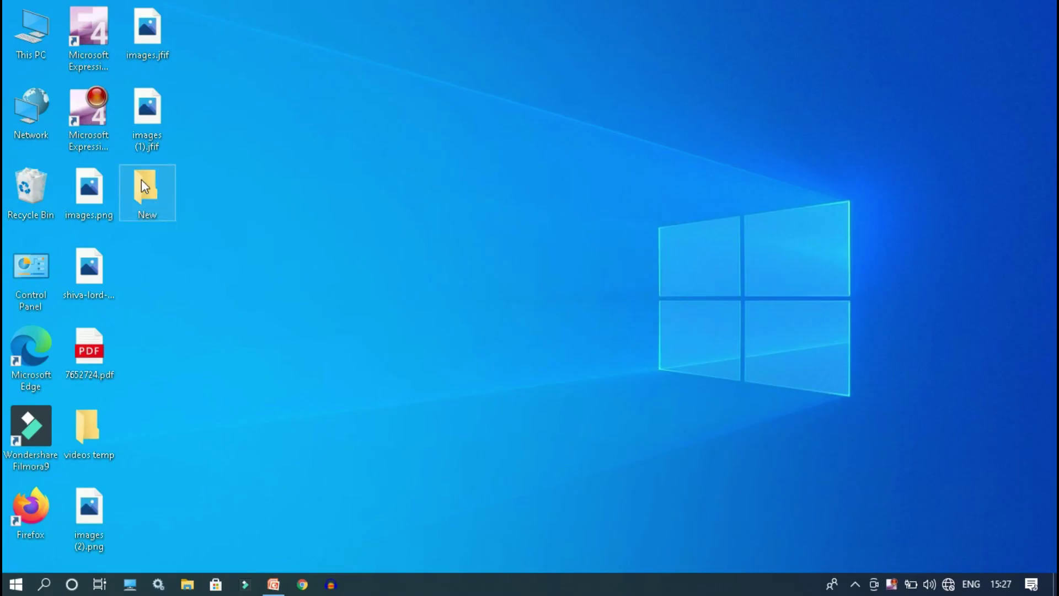
left_click(1038, 8)
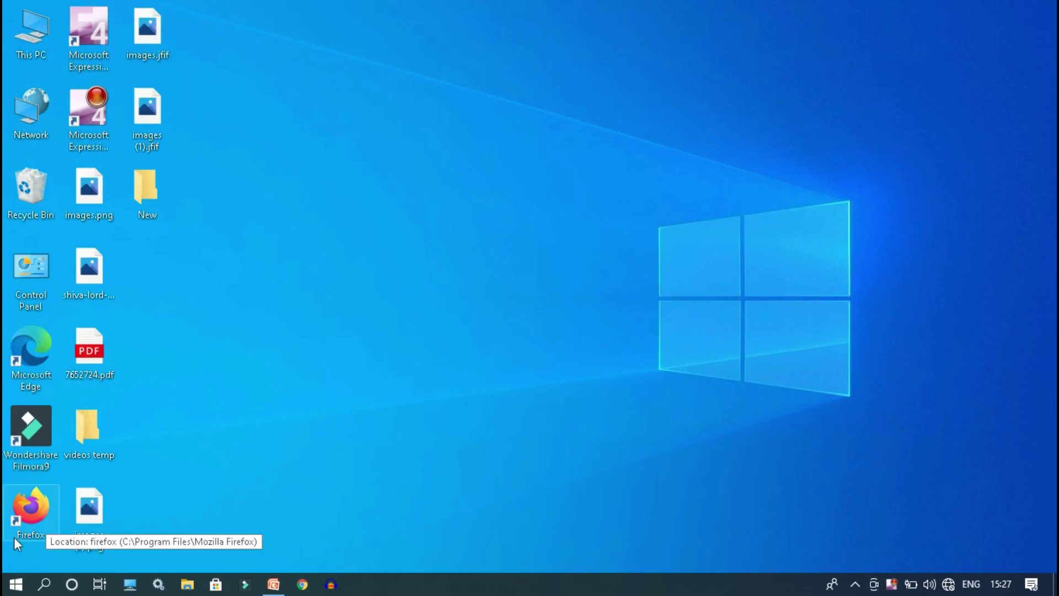